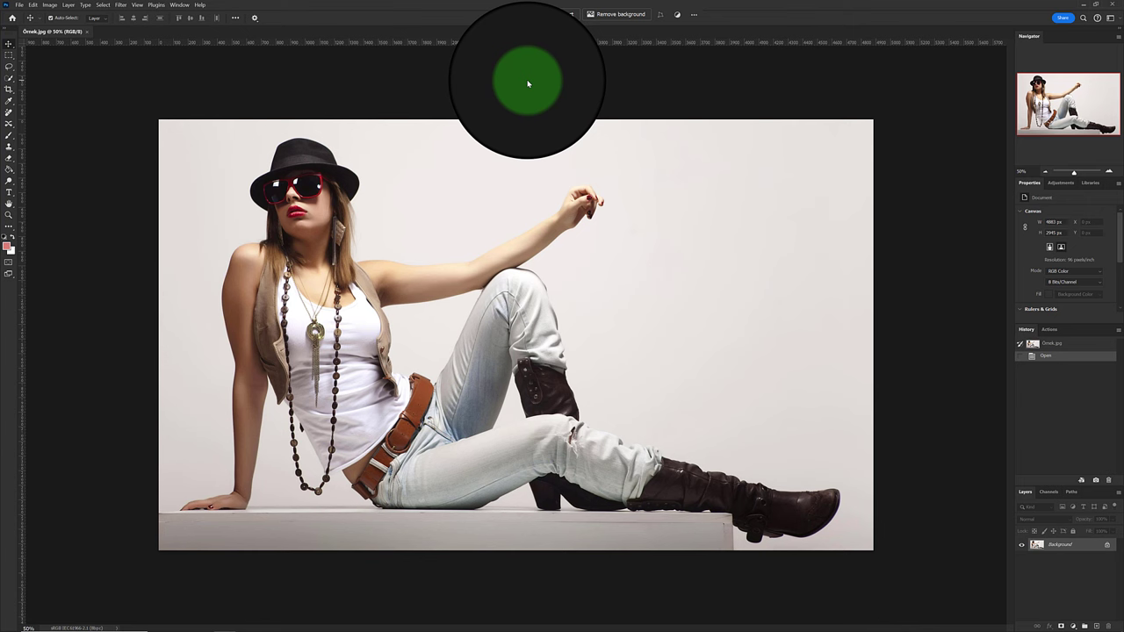
# Select the seated woman using Quick Selection's Select Subject with Cloud (Detailed results) processing.
pyautogui.click(7, 81)
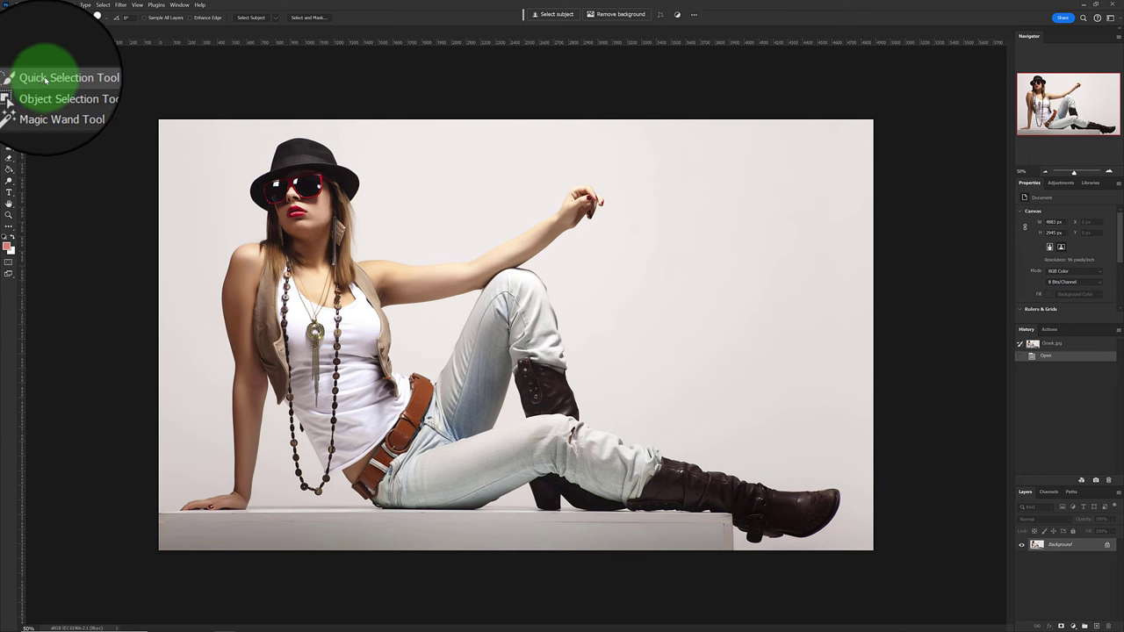
pyautogui.click(46, 79)
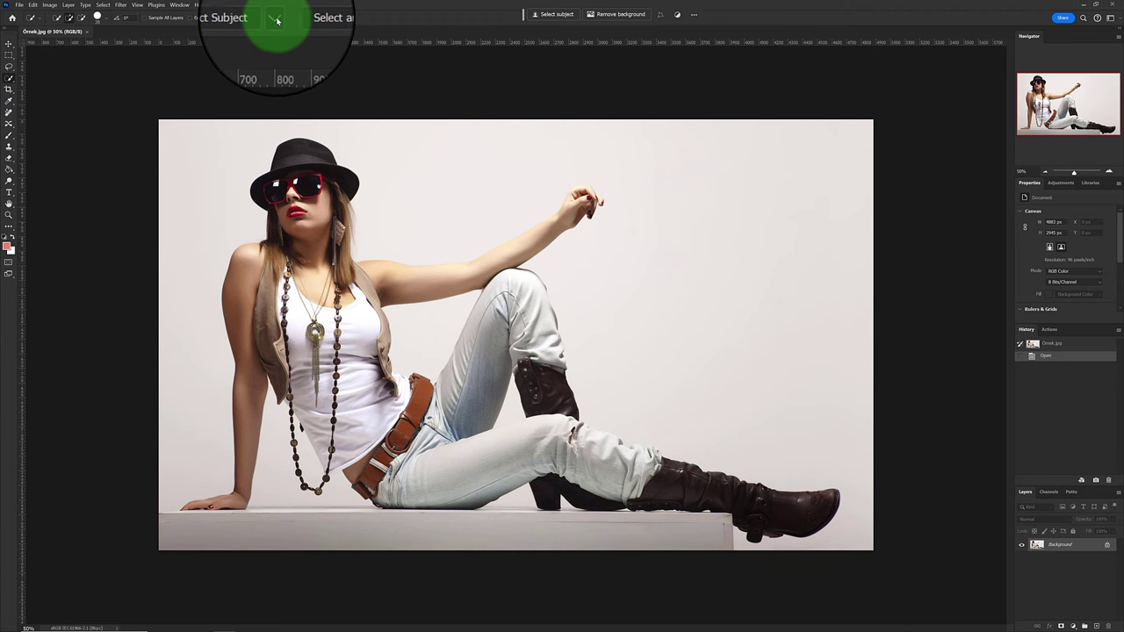
pyautogui.click(276, 19)
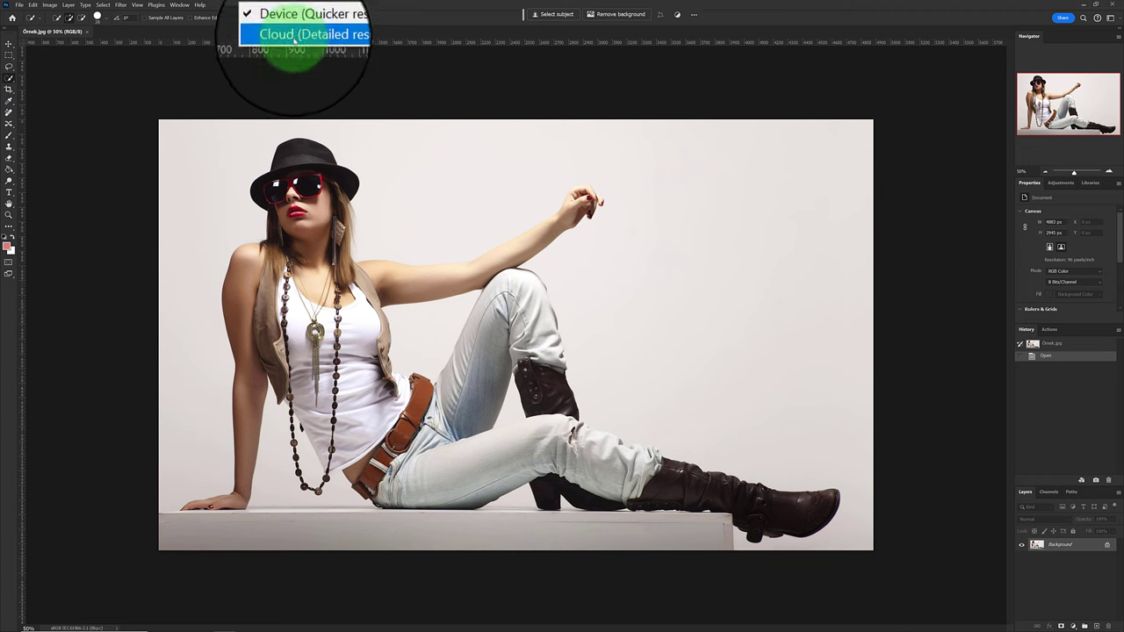
pyautogui.click(294, 37)
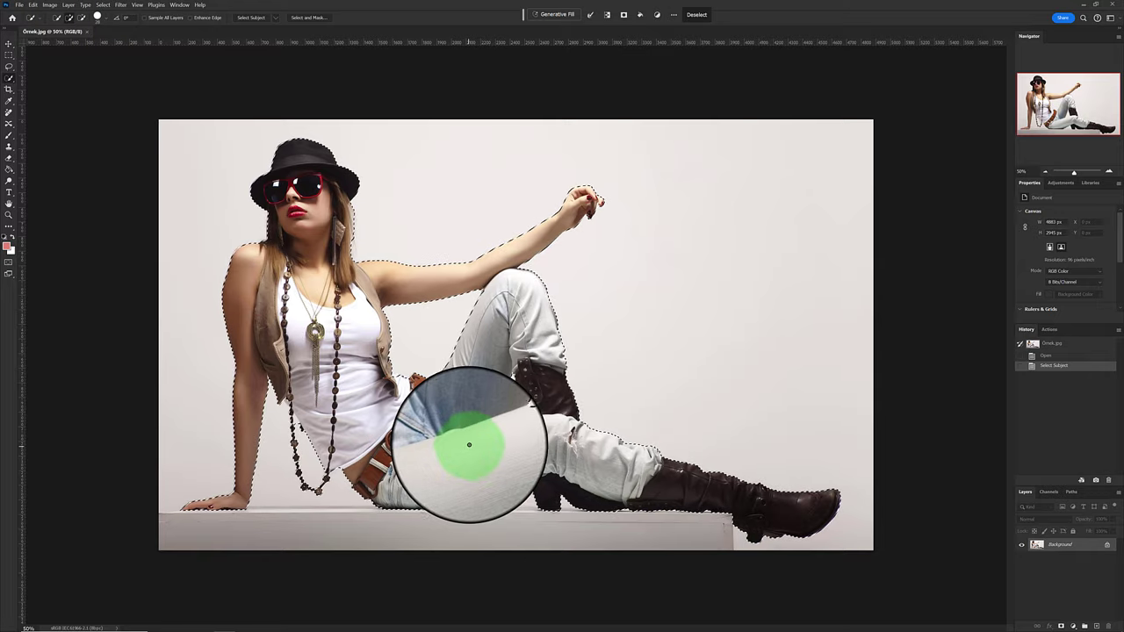
# Zoom in and refine the woman's selection edges with the Polygonal Lasso, including the white bench.
pyautogui.scroll(10, 674, 194)
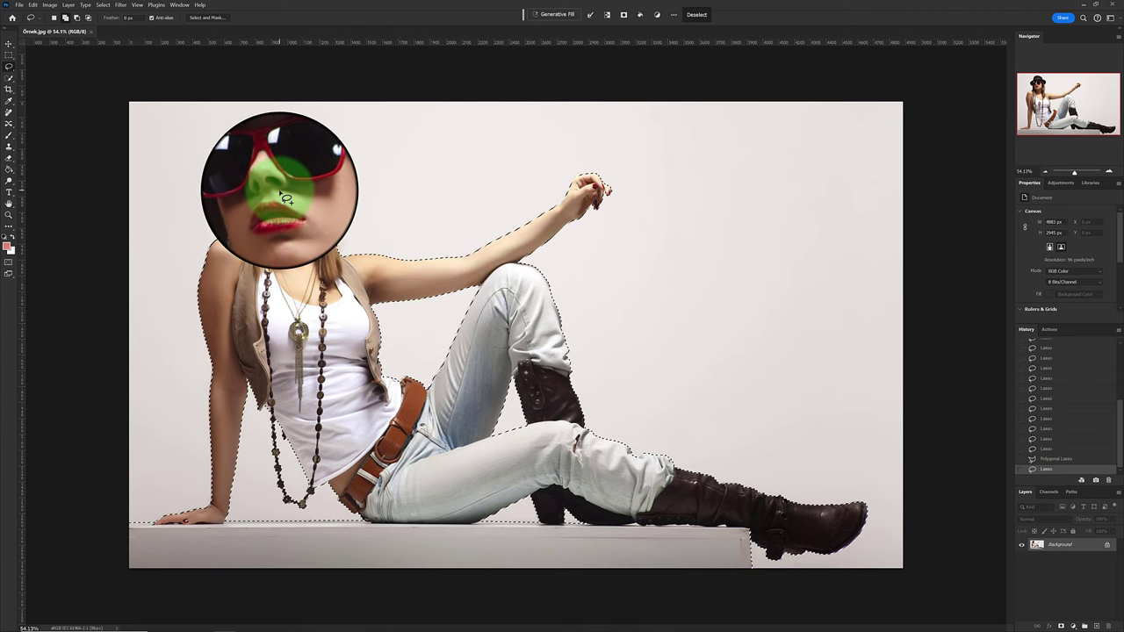
pyautogui.rightClick(9, 67)
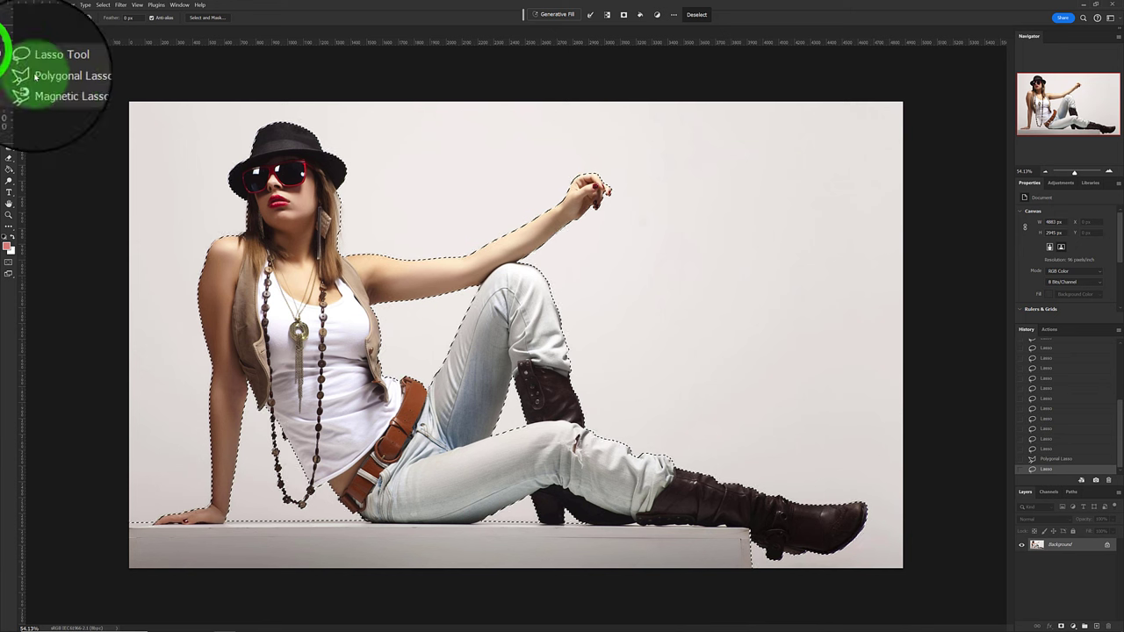
pyautogui.click(69, 78)
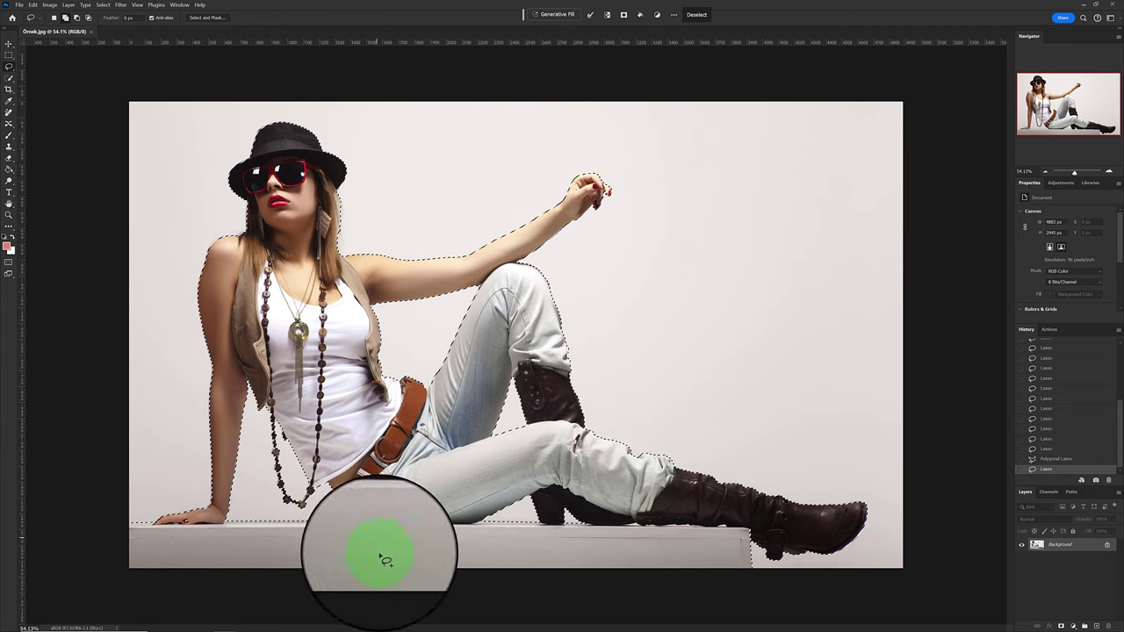
pyautogui.rightClick(333, 296)
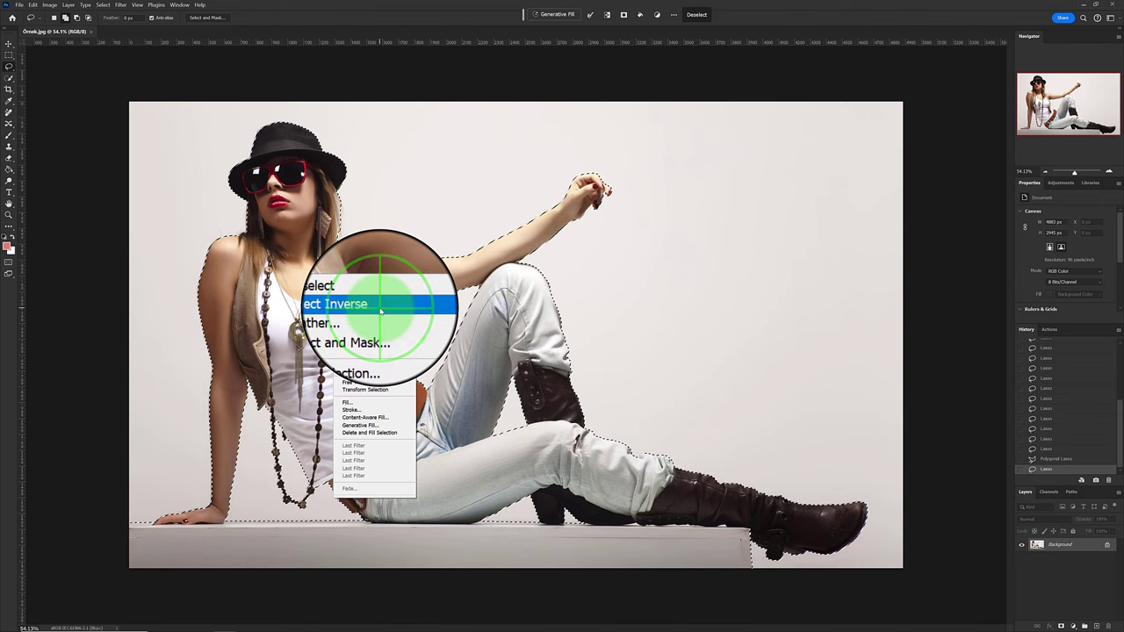
# Invert the selection and add a layer mask to Layer 0 hiding the grey backdrop.
pyautogui.click(380, 305)
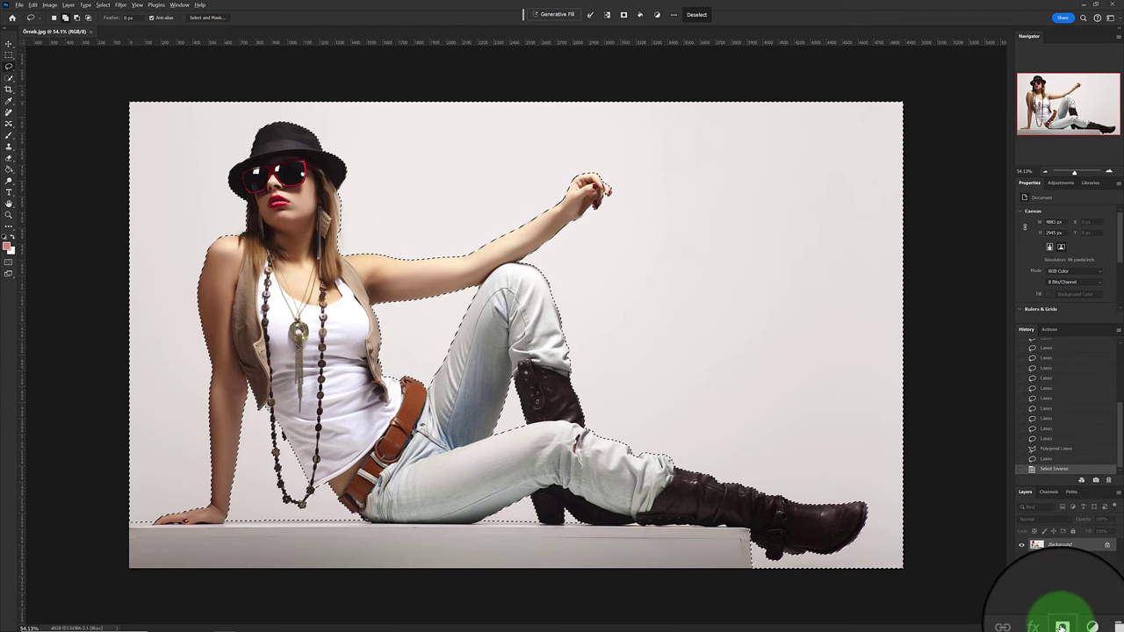
pyautogui.click(1061, 626)
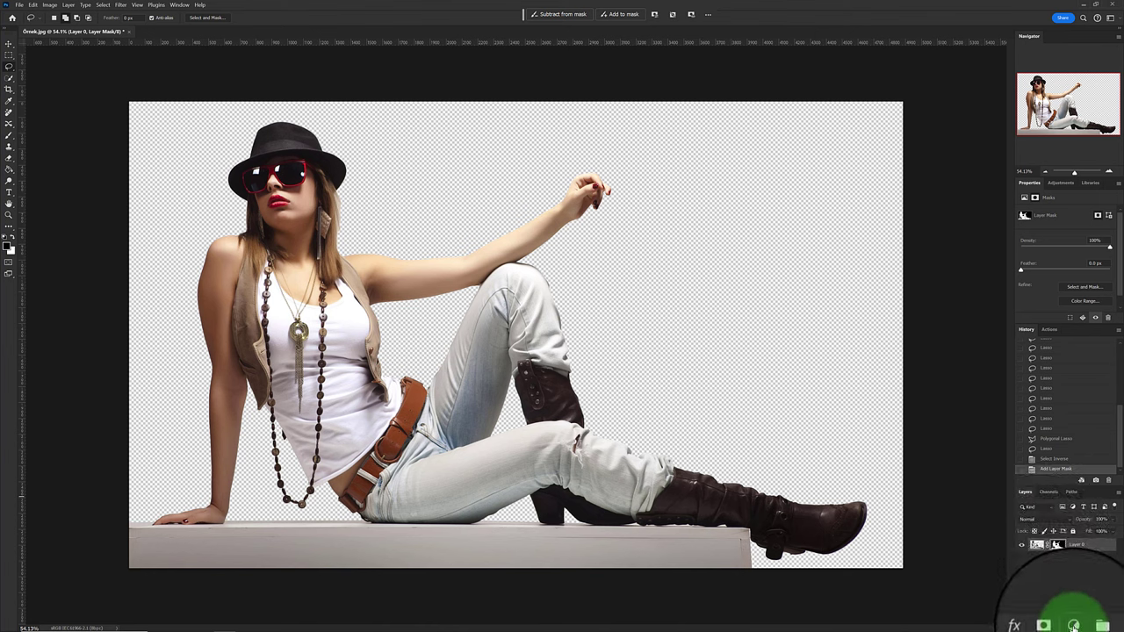
# Add a Solid Color fill layer in near-black #030303 above Layer 0.
pyautogui.click(1073, 624)
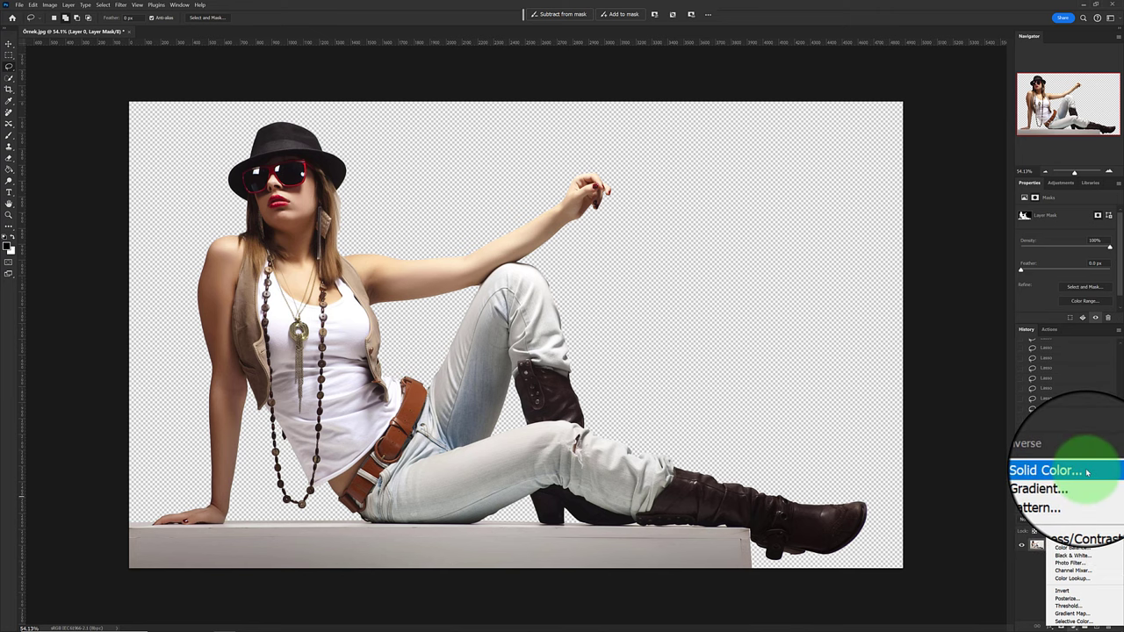
pyautogui.click(1086, 472)
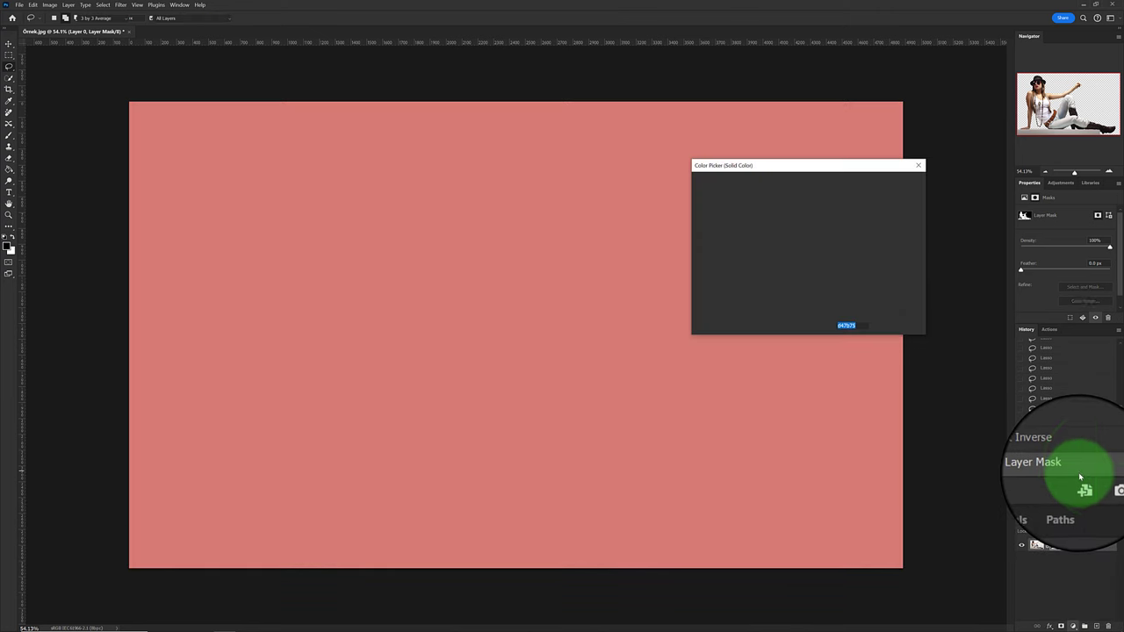
pyautogui.click(696, 295)
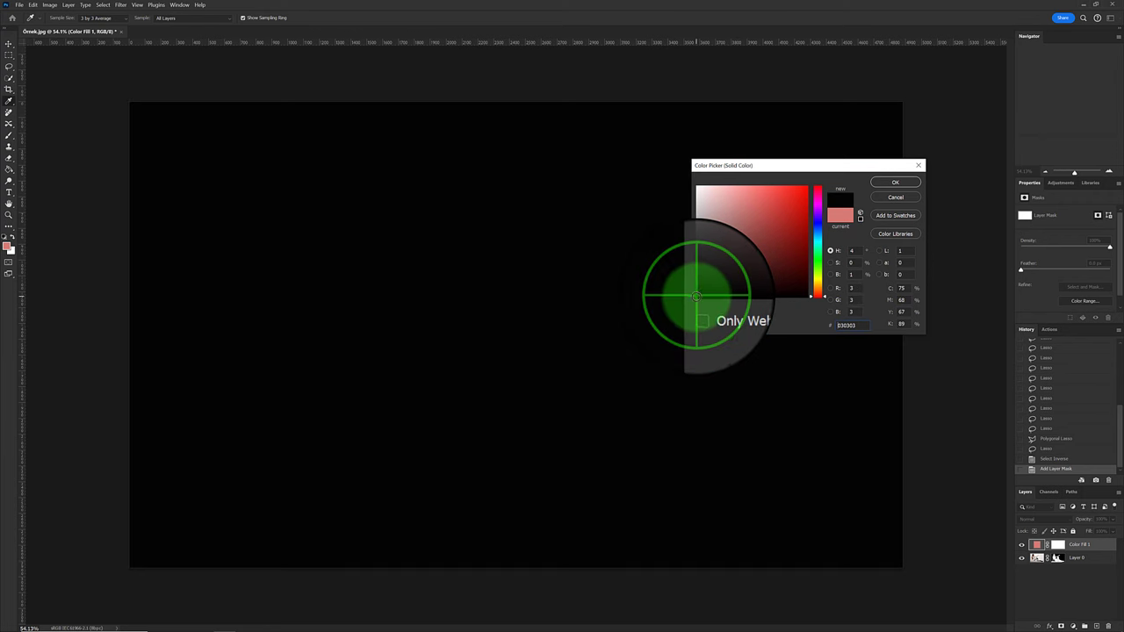
pyautogui.click(888, 184)
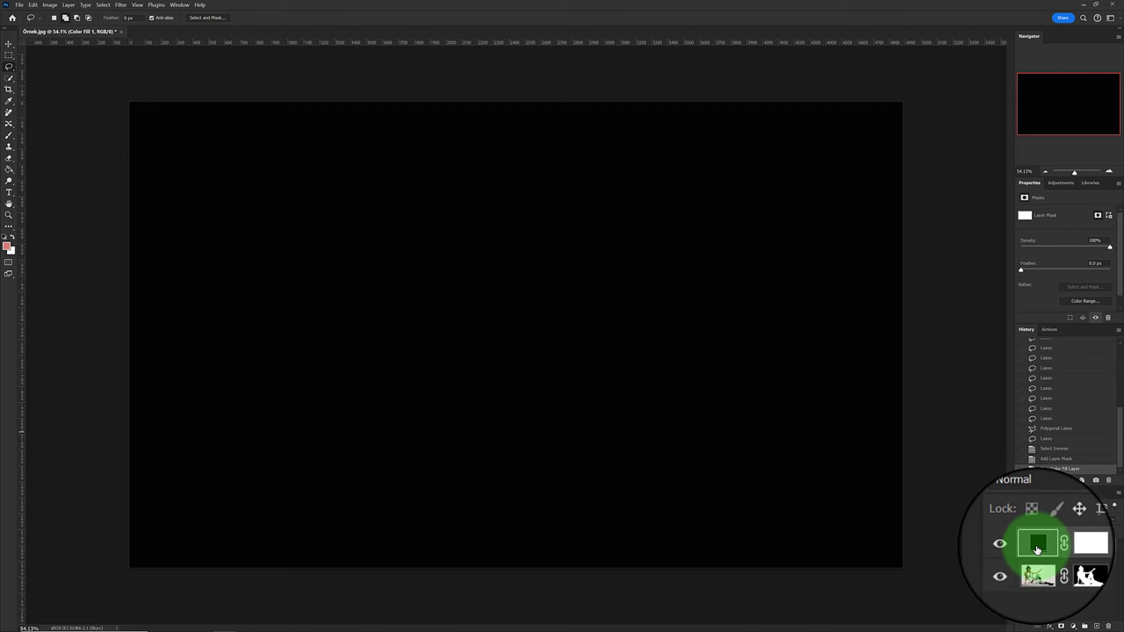
pyautogui.moveTo(1037, 549); pyautogui.dragTo(1034, 560)
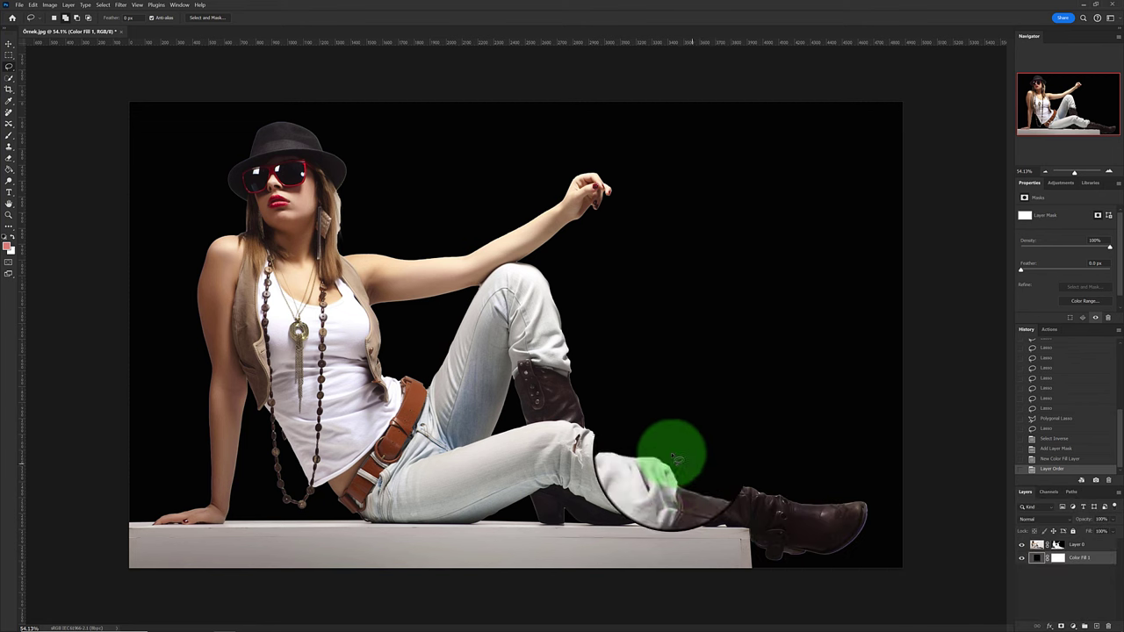
pyautogui.scroll(2, 525, 416)
pyautogui.scroll(3, 528, 420)
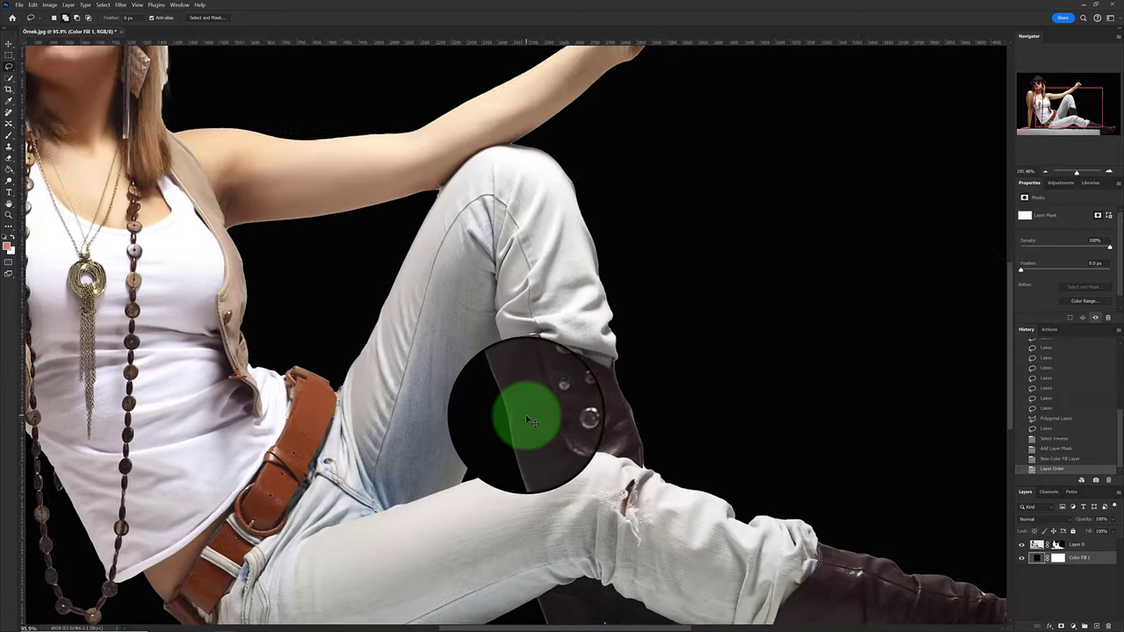
pyautogui.scroll(2, 530, 421)
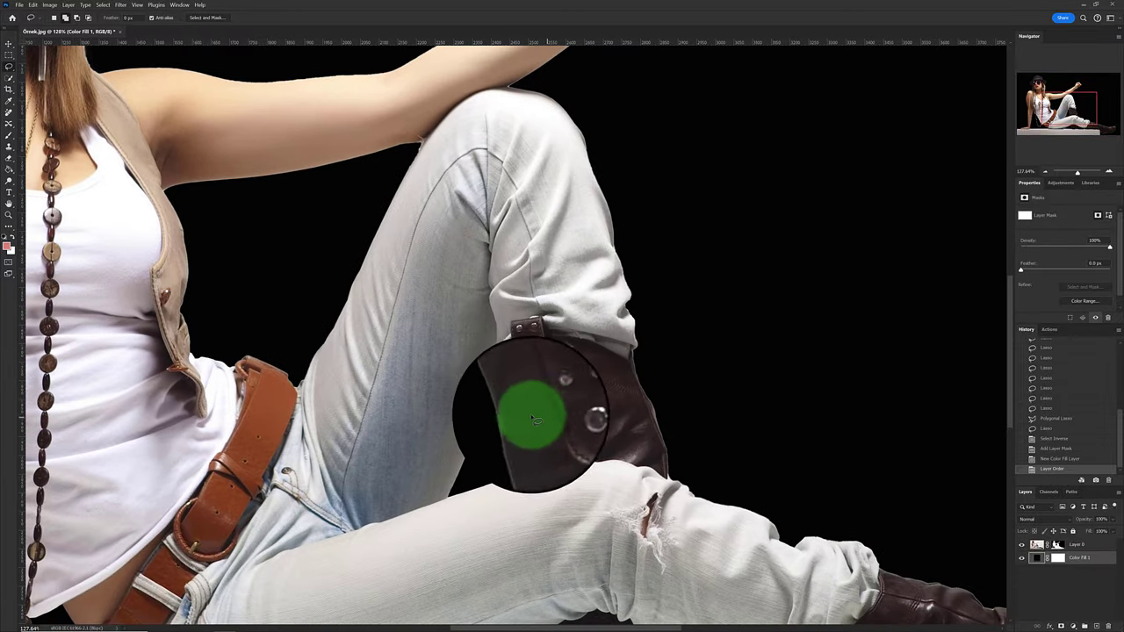
pyautogui.moveTo(781, 409)
pyautogui.mouseDown()
pyautogui.moveTo(647, 333)
pyautogui.moveTo(480, 278)
pyautogui.mouseUp()
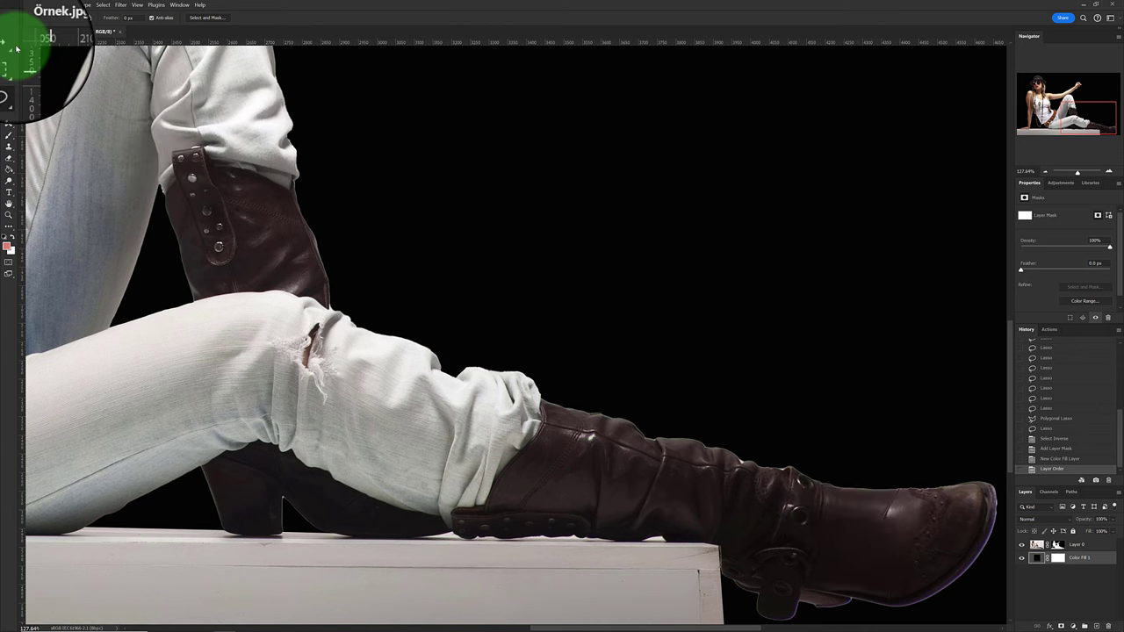
# Look through the healing and stamp tools, then target Layer 0's layer mask thumbnail.
pyautogui.click(14, 122)
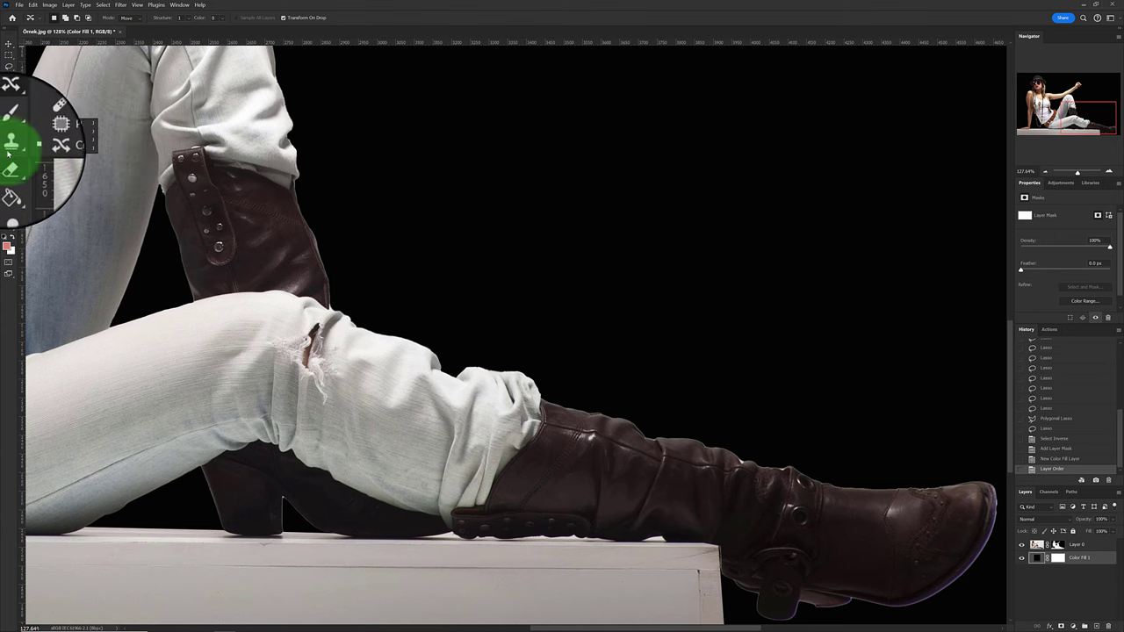
pyautogui.click(9, 149)
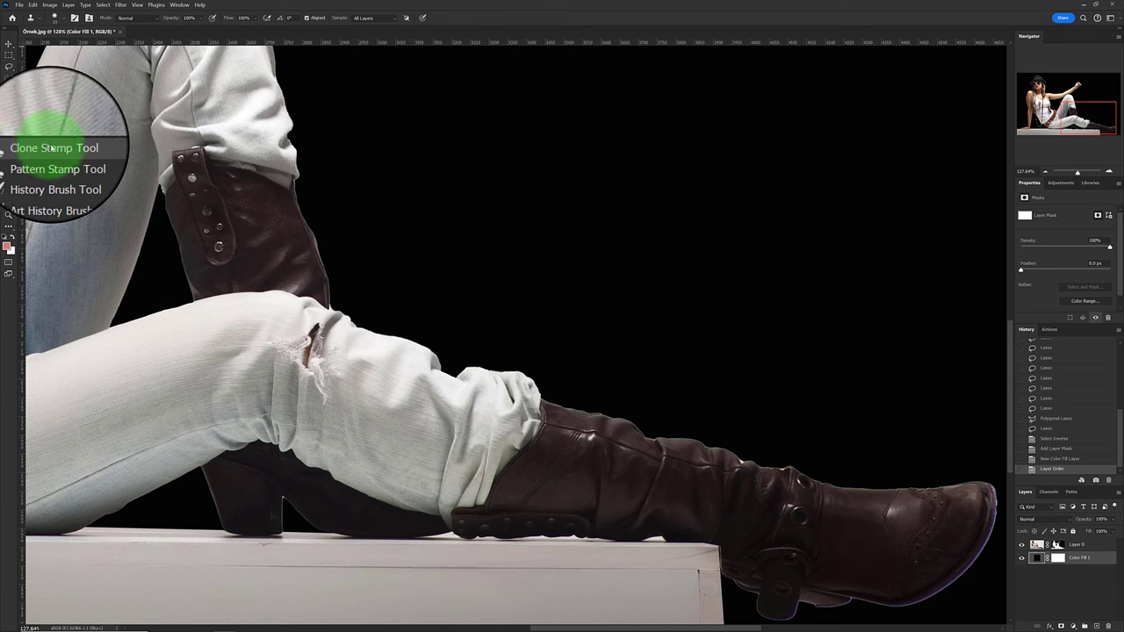
pyautogui.click(1058, 546)
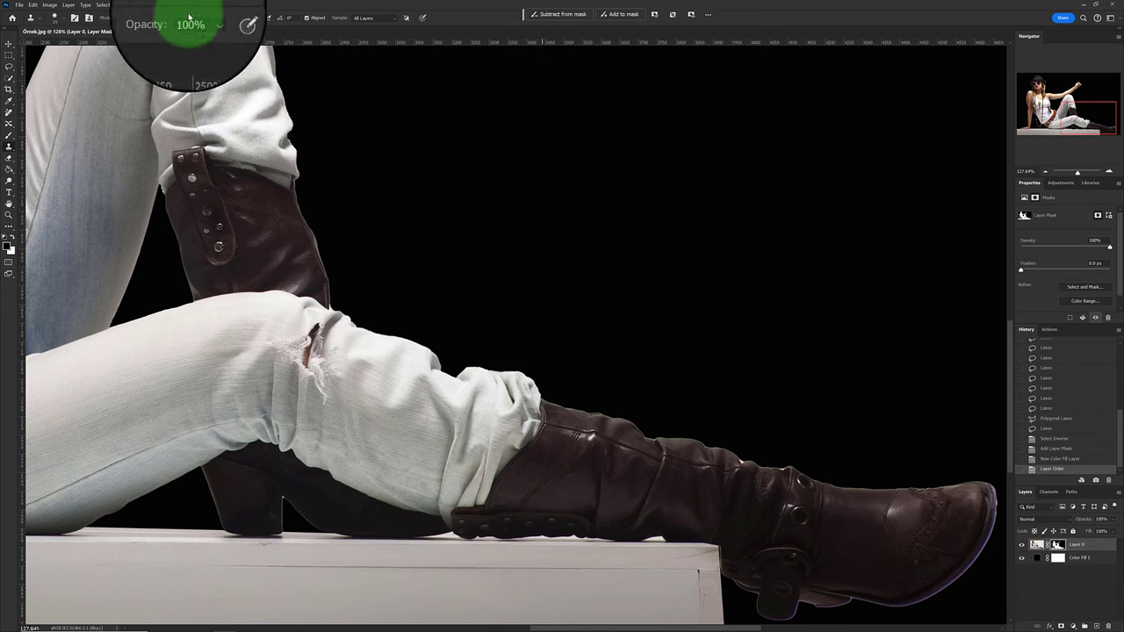
# Set up Filter > Other > Minimum on the mask: Roundness preserved, 2.8 px radius, preview compared.
pyautogui.click(120, 6)
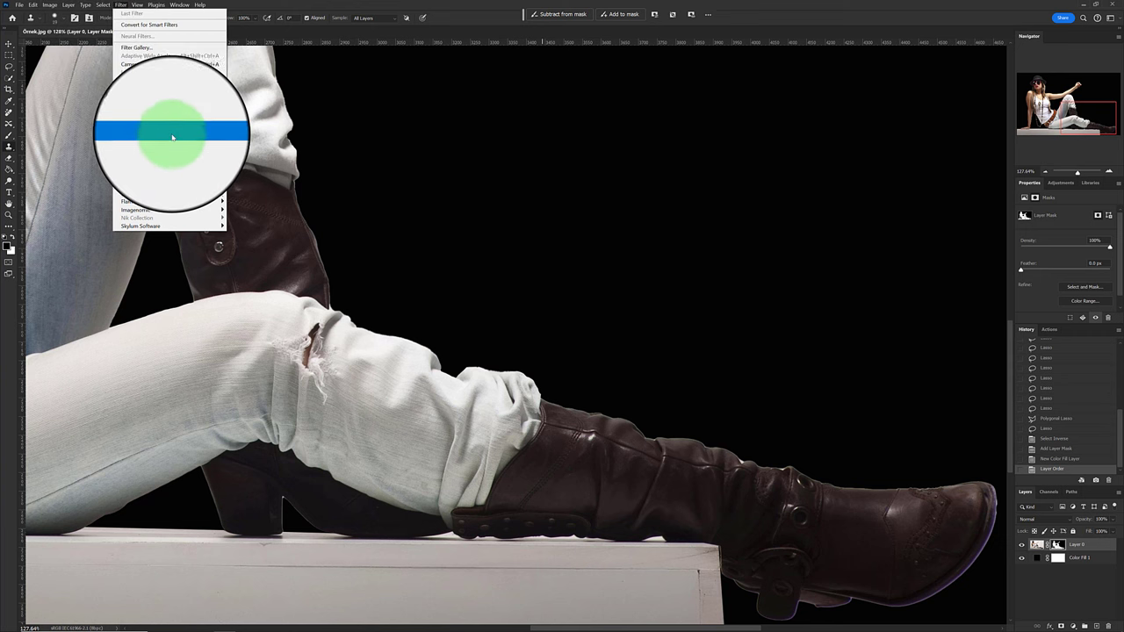
pyautogui.moveTo(140, 182)
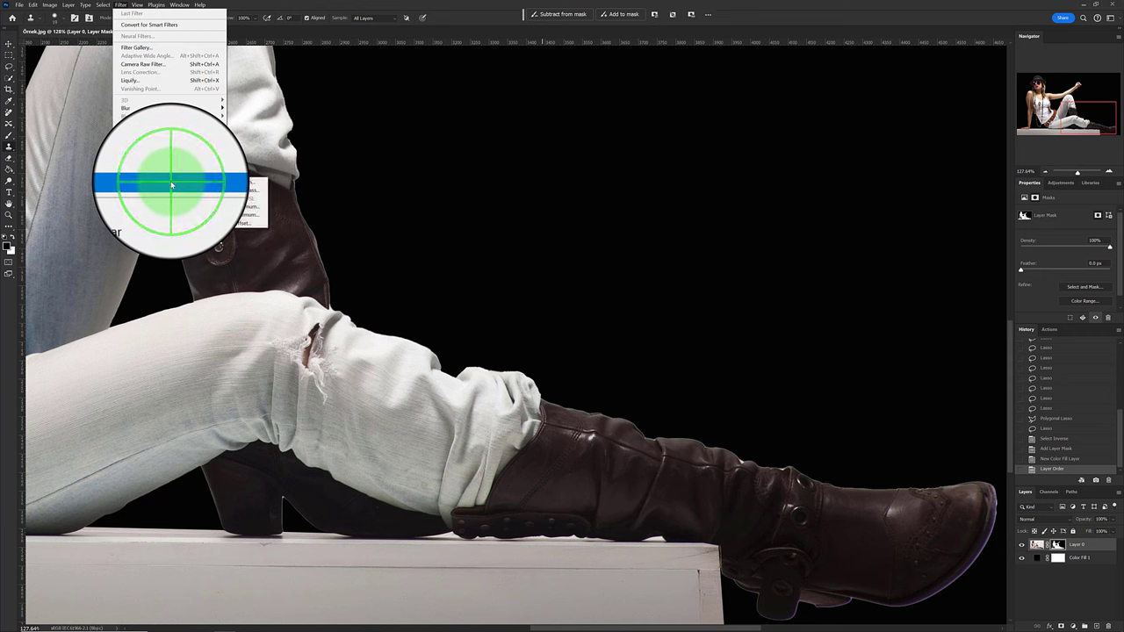
pyautogui.click(259, 215)
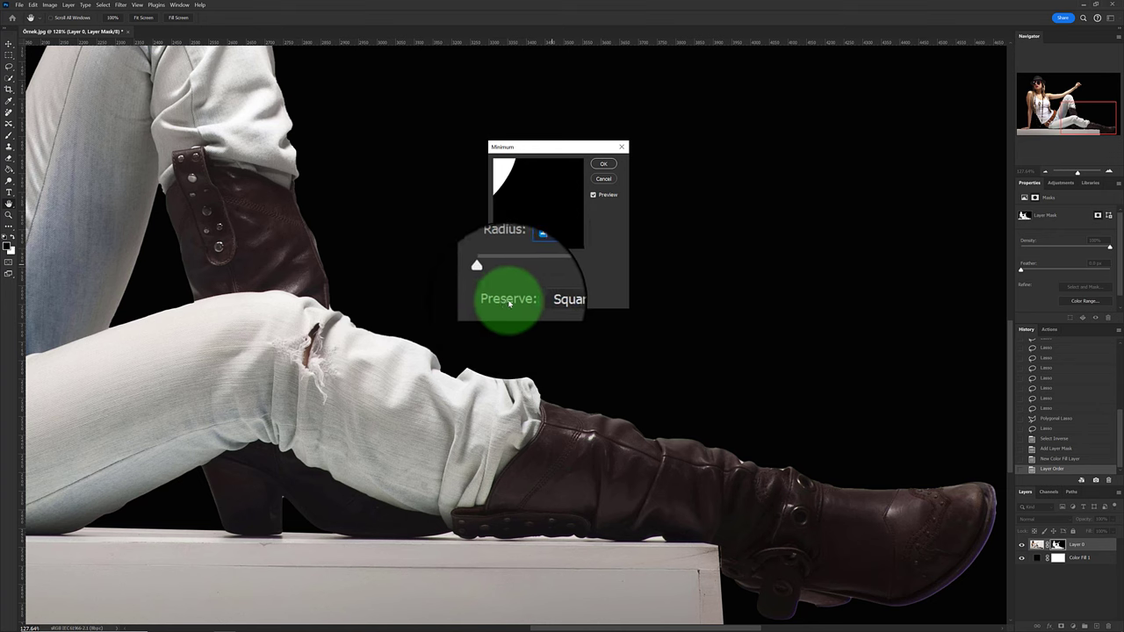
pyautogui.click(548, 308)
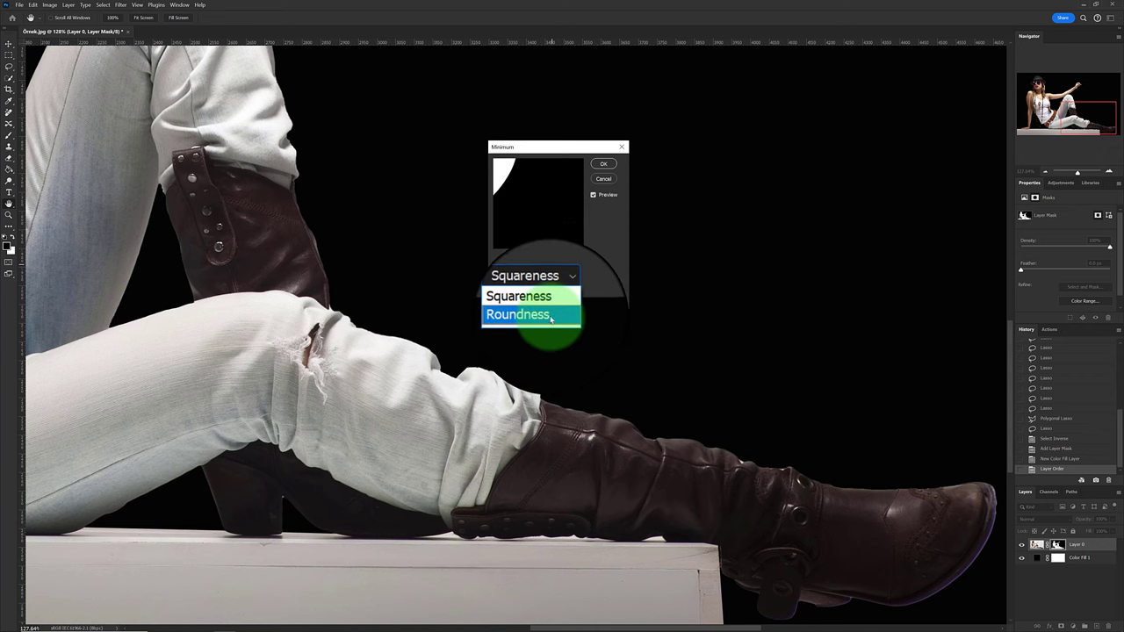
pyautogui.click(550, 316)
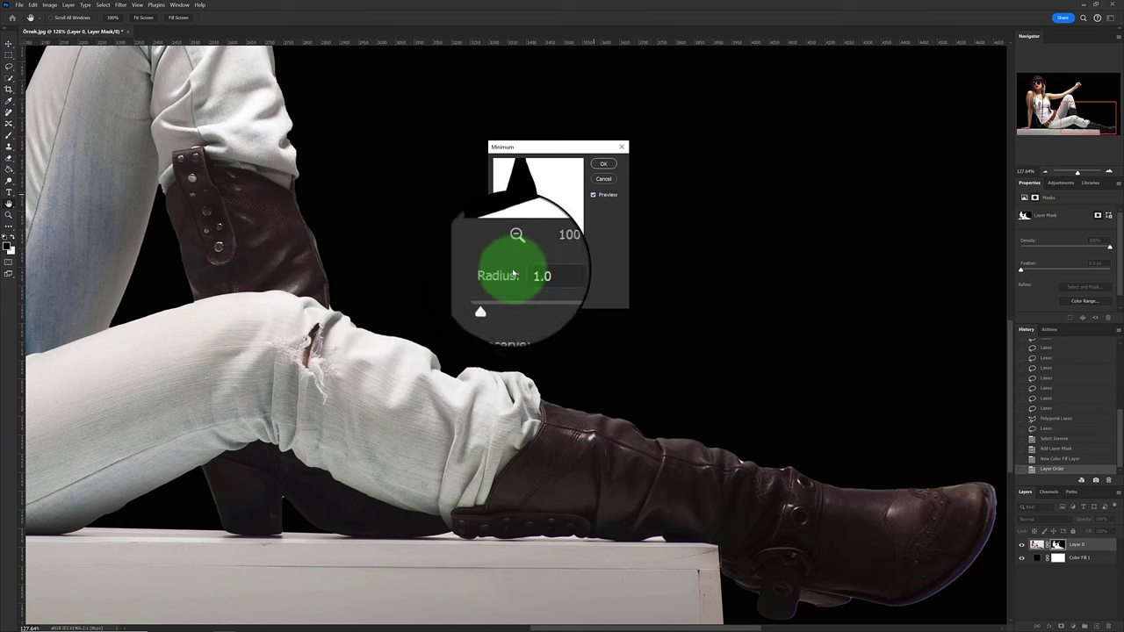
pyautogui.moveTo(499, 287); pyautogui.dragTo(508, 287)
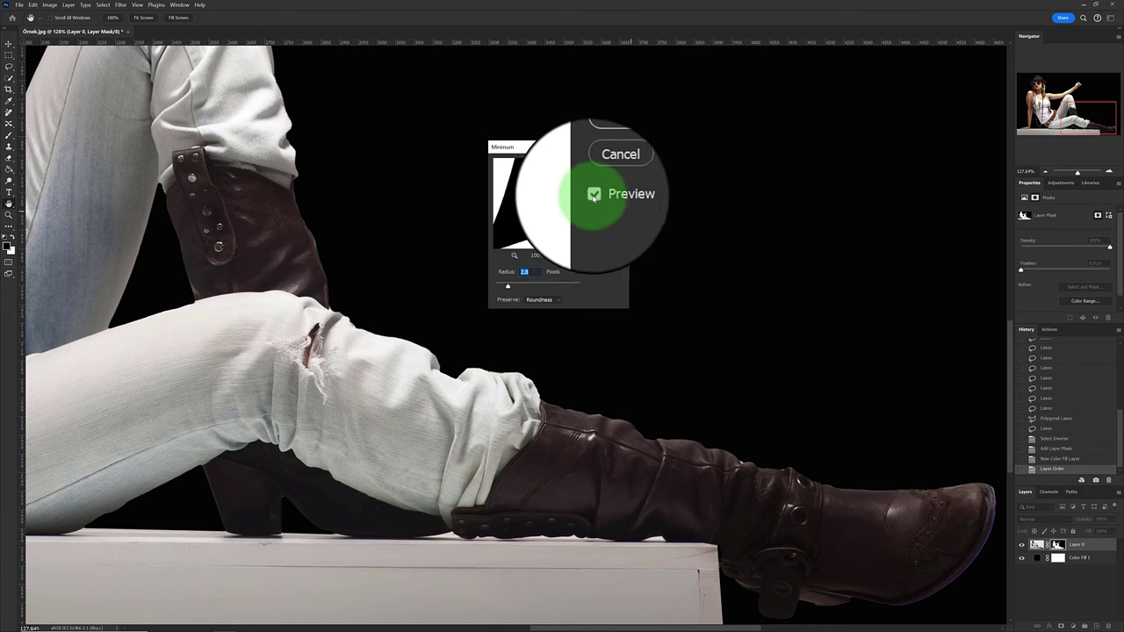
pyautogui.click(593, 194)
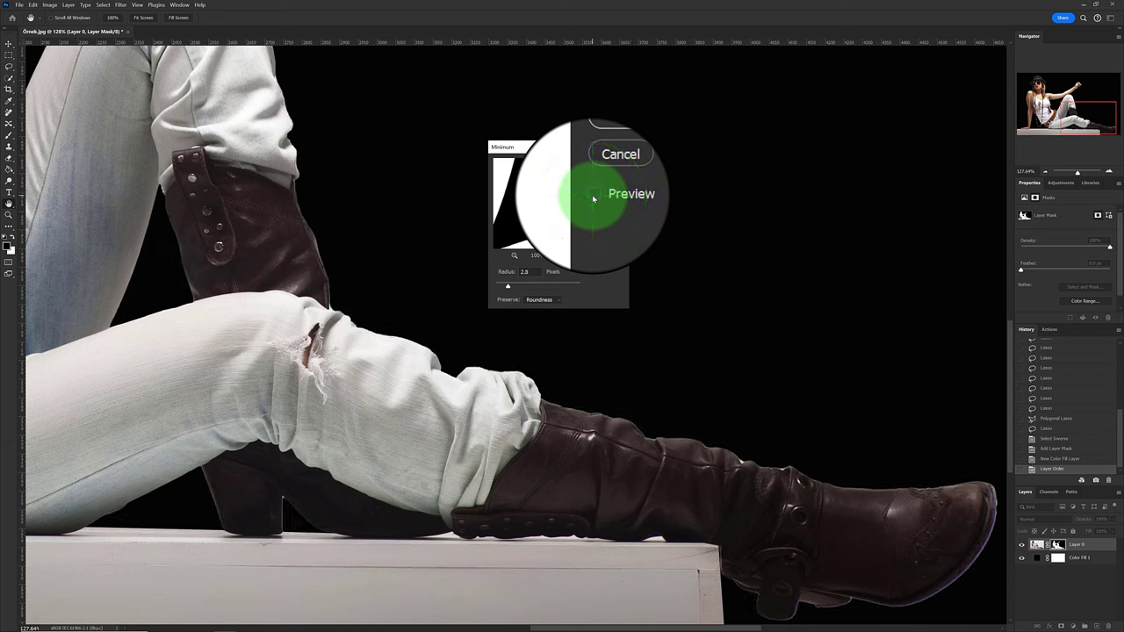
pyautogui.click(593, 194)
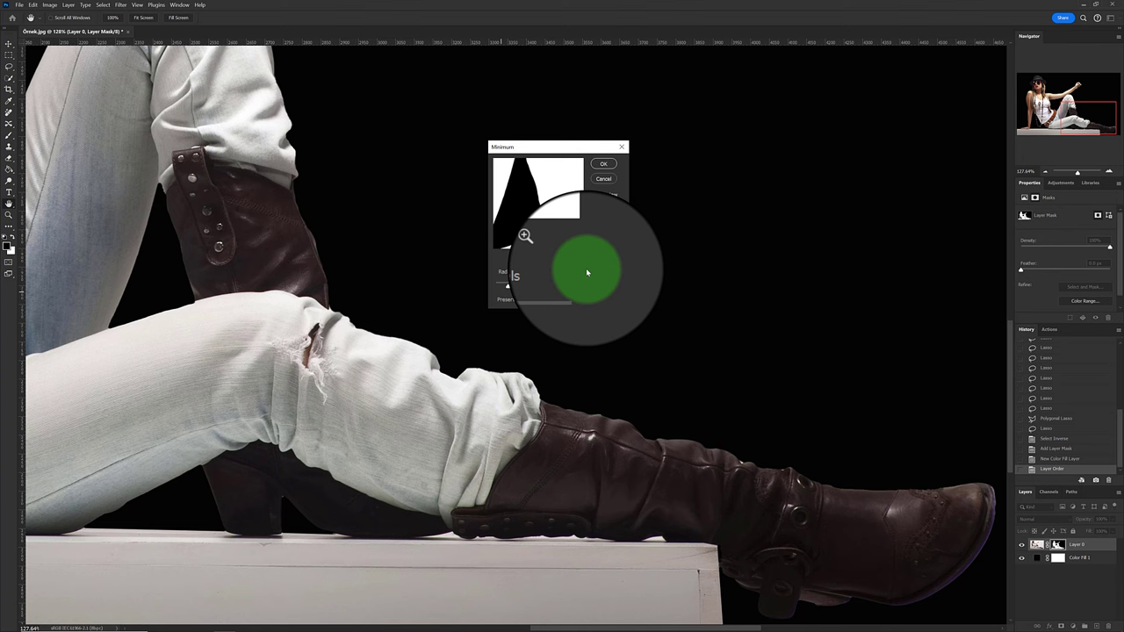
# Apply the Minimum filter, flatten into a single Background layer, and fit the image on screen.
pyautogui.click(604, 182)
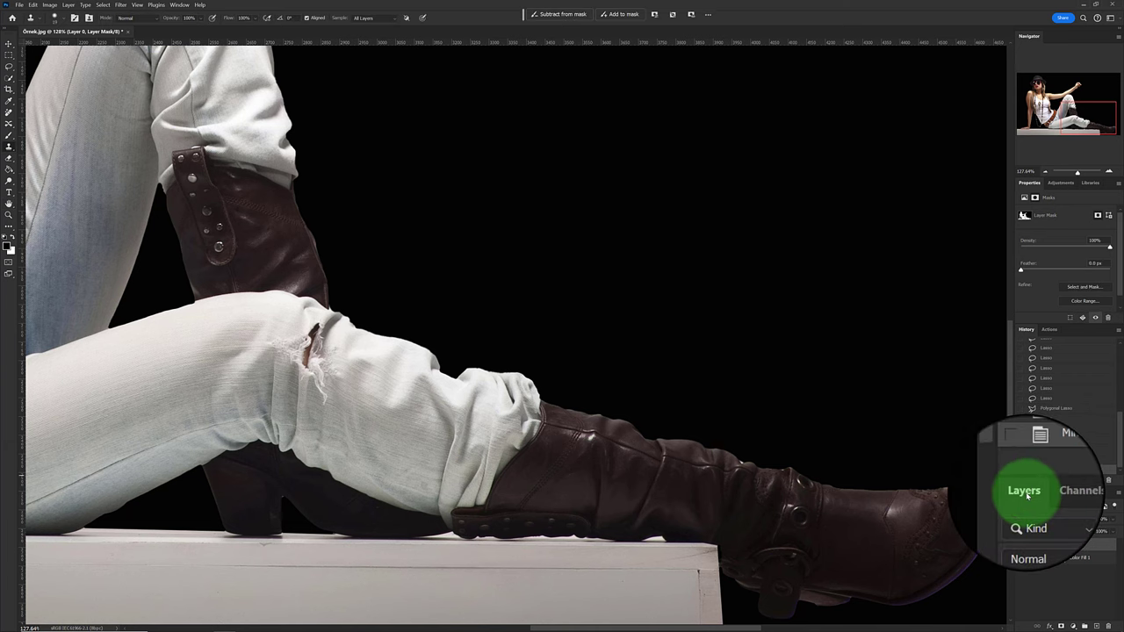
pyautogui.click(1118, 497)
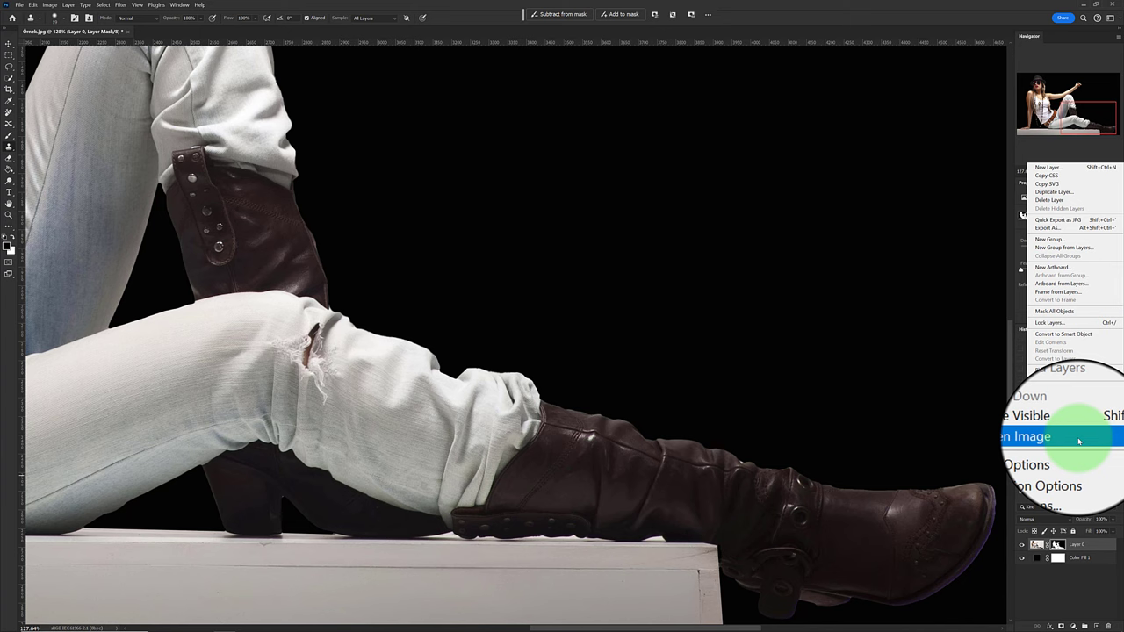
pyautogui.click(1078, 441)
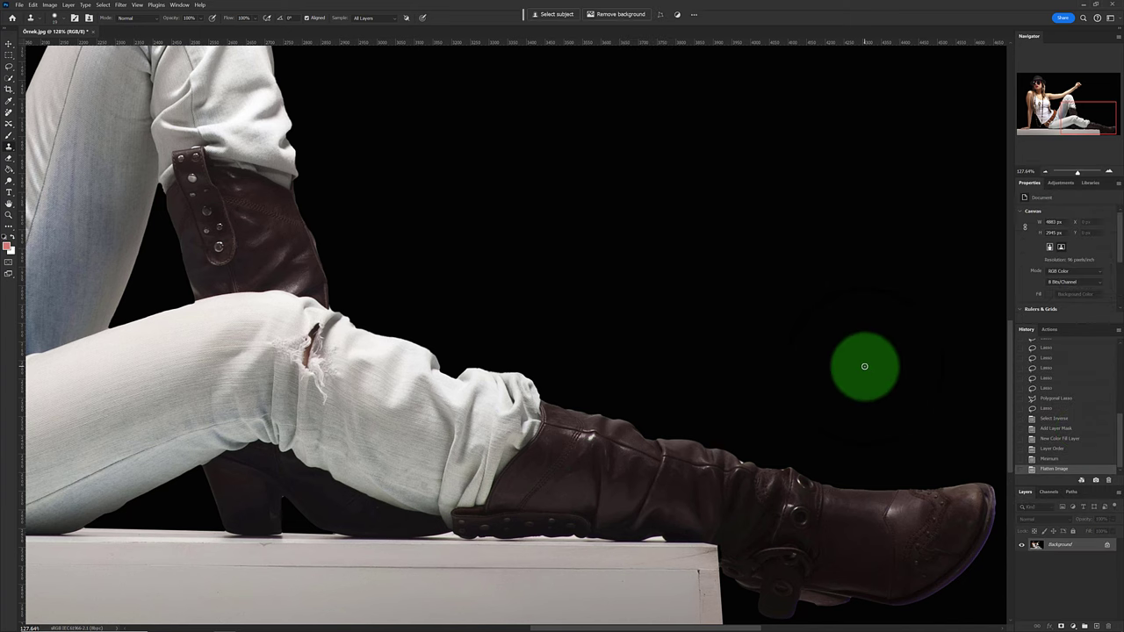
pyautogui.hotkey('ctrl', '0')
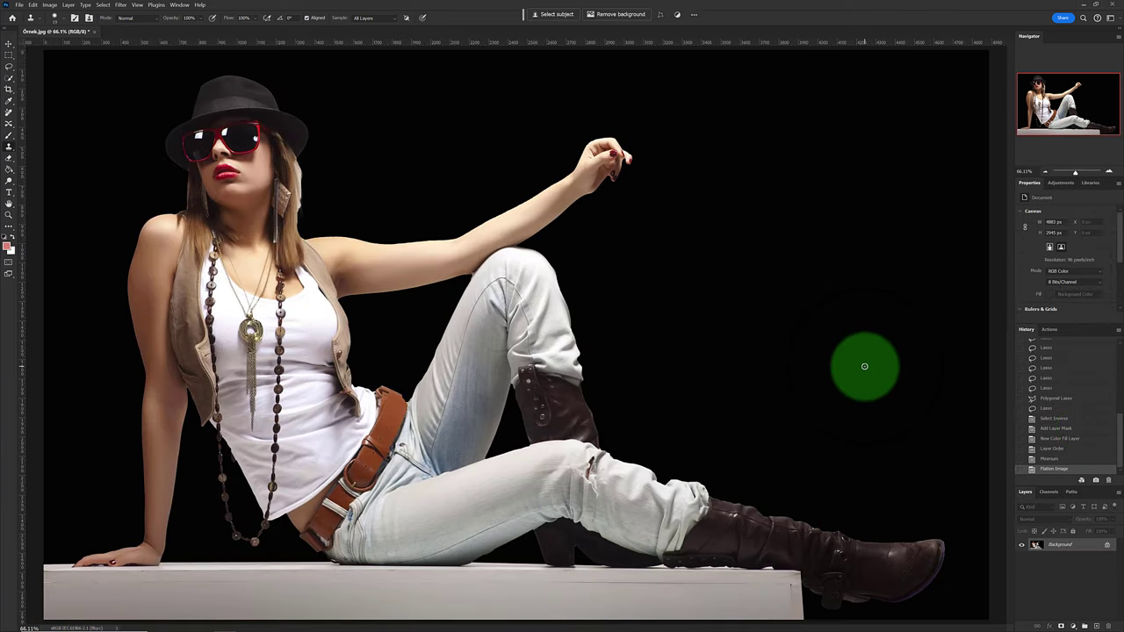